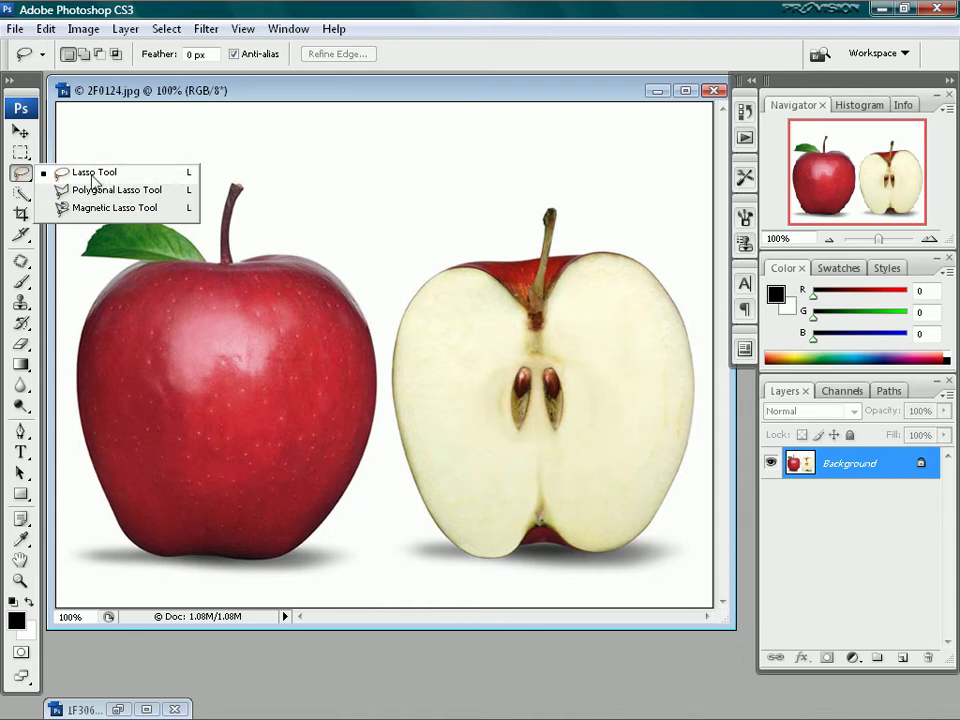
Draw a freehand Lasso selection around the halved apple, starting beside its stem and following the outer edge to the lower side
left_click(92, 176)
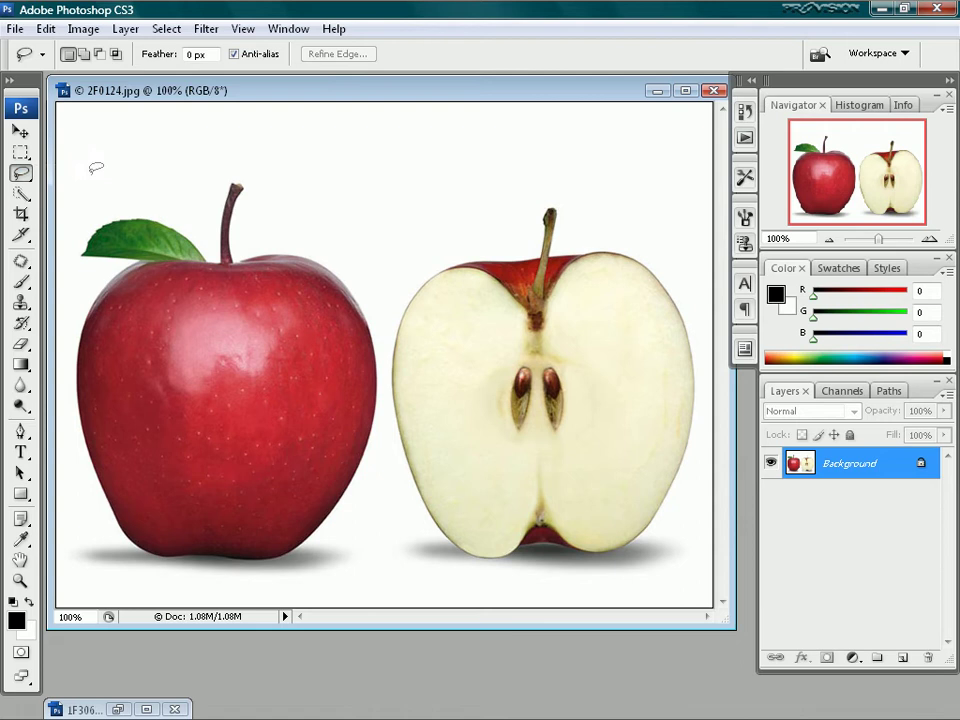
left_click(20, 172)
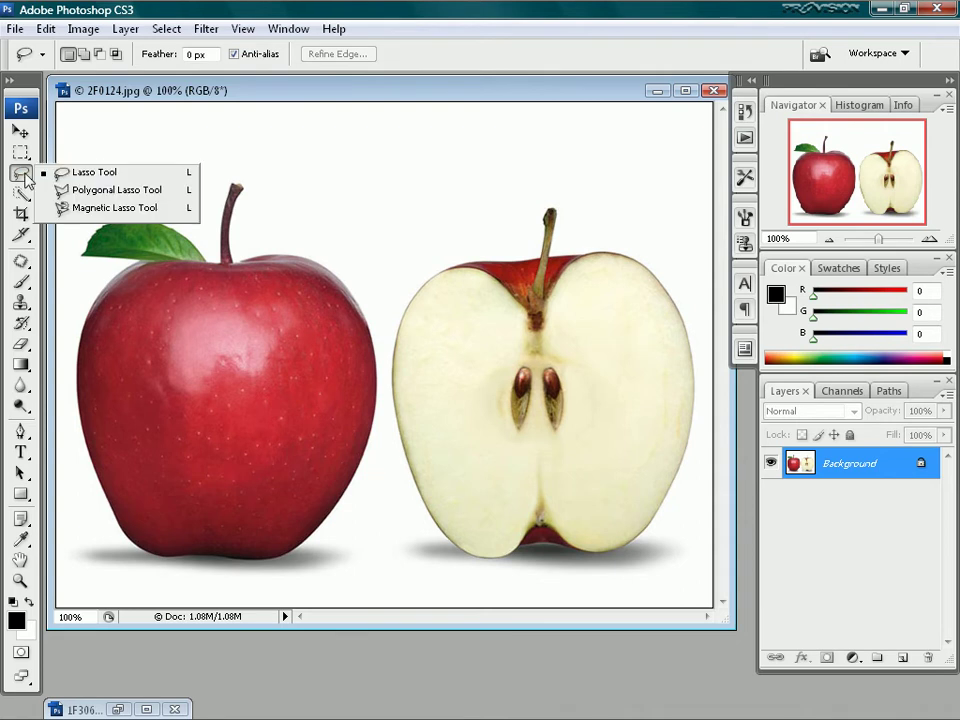
left_click(100, 177)
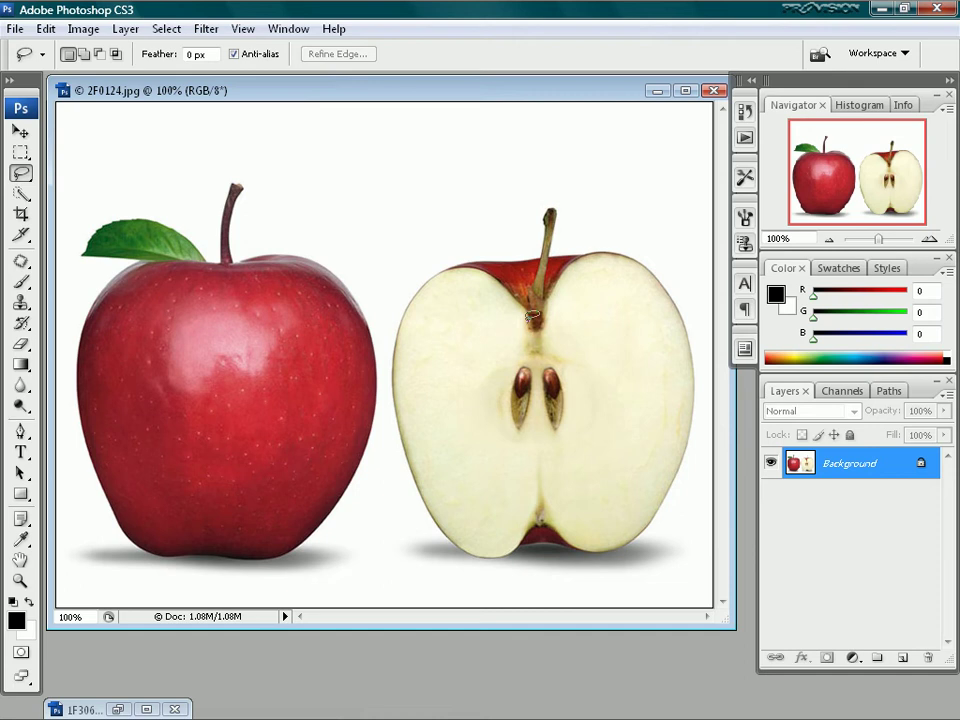
mouse_move(531, 247)
left_mouse_down()
mouse_move(556, 186)
mouse_move(570, 193)
mouse_move(570, 229)
mouse_move(635, 241)
mouse_move(683, 290)
mouse_move(696, 392)
mouse_move(683, 506)
mouse_move(663, 547)
mouse_move(623, 562)
mouse_move(570, 551)
mouse_move(500, 570)
mouse_move(440, 545)
mouse_move(422, 505)
left_mouse_up()
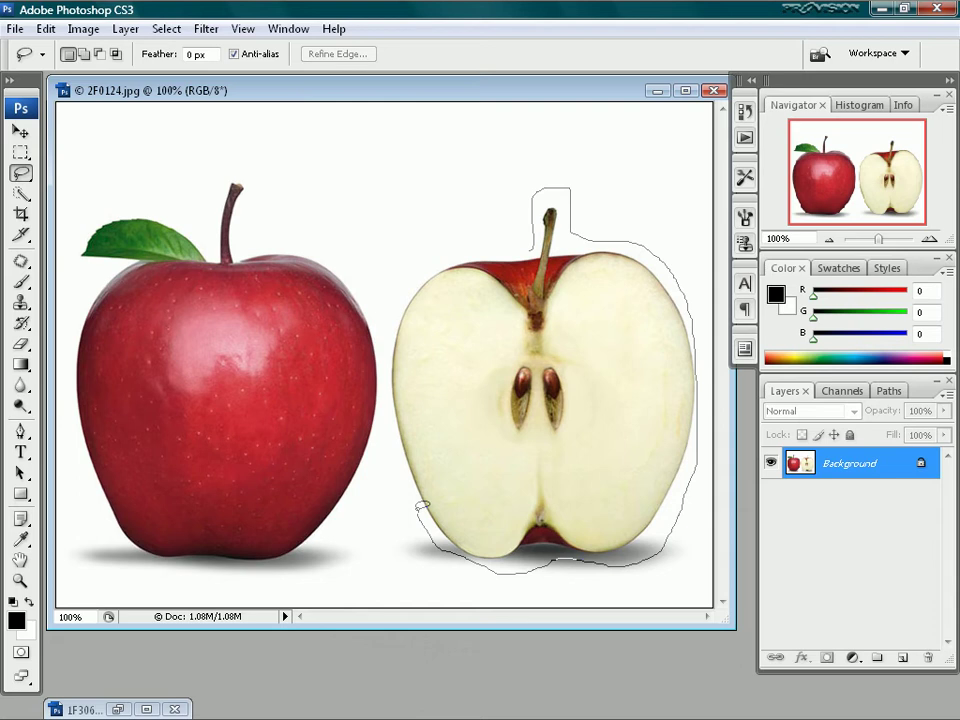
left_click_drag(422, 505, 422, 505)
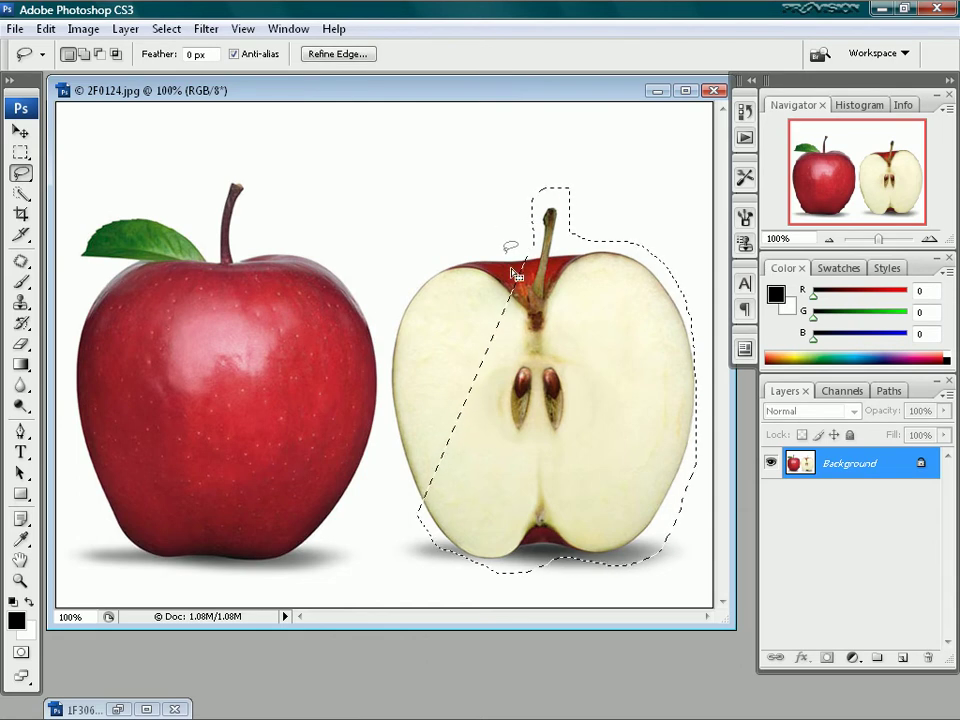
Clear the selection and draw a freehand Lasso selection around the two seeds of the halved apple
left_click(547, 365)
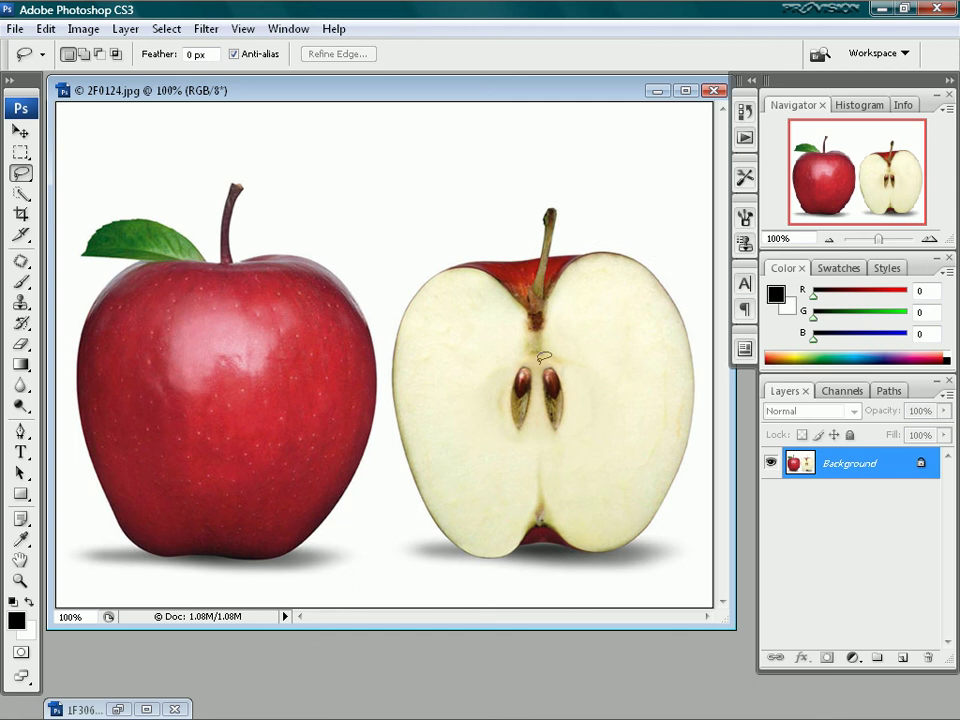
mouse_move(536, 361)
left_mouse_down()
mouse_move(568, 367)
mouse_move(572, 389)
mouse_move(555, 450)
mouse_move(539, 429)
mouse_move(506, 433)
mouse_move(501, 393)
mouse_move(547, 365)
left_mouse_up()
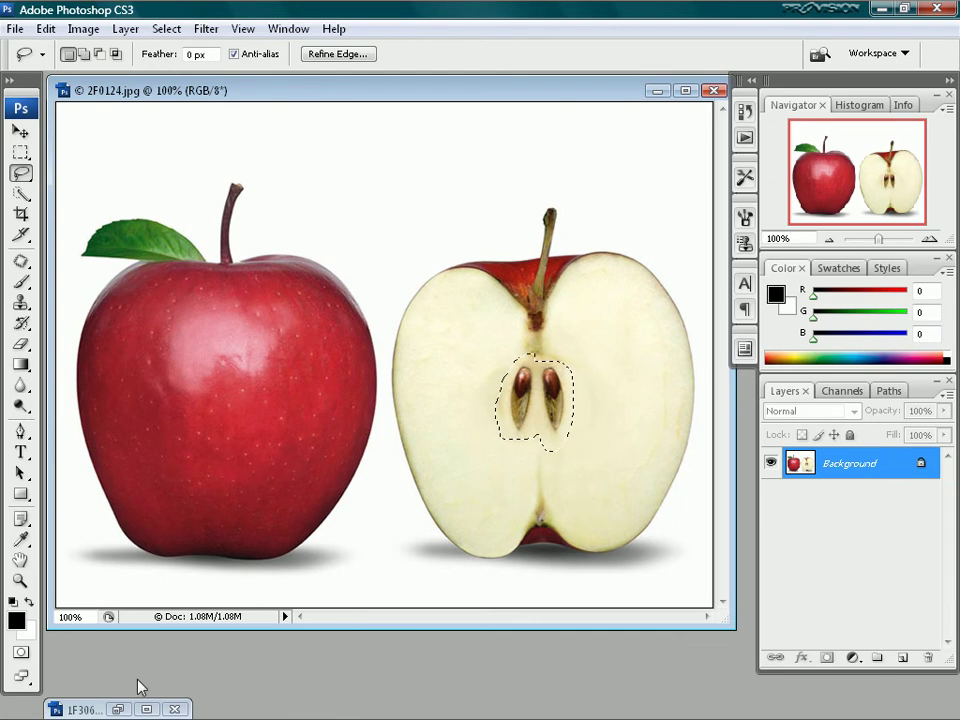
Outline the warning sign in the 1F3064.jpg image with the Polygonal Lasso Tool and clear the selection
left_click(118, 709)
mouse_move(358, 94)
left_mouse_down()
mouse_move(369, 88)
mouse_move(370, 99)
left_mouse_up()
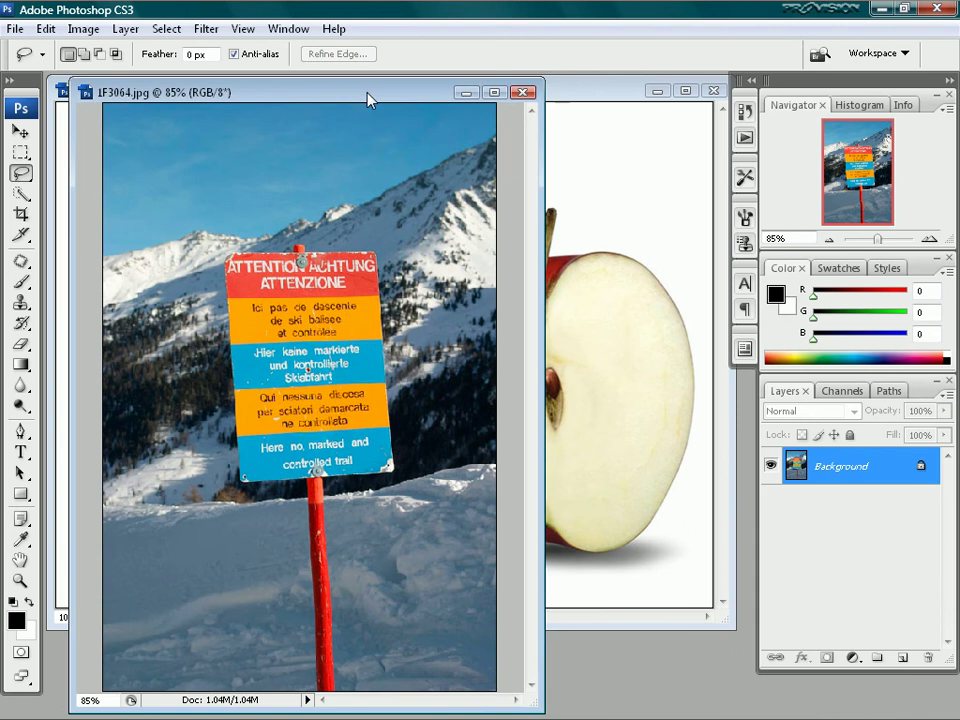
left_click(21, 172)
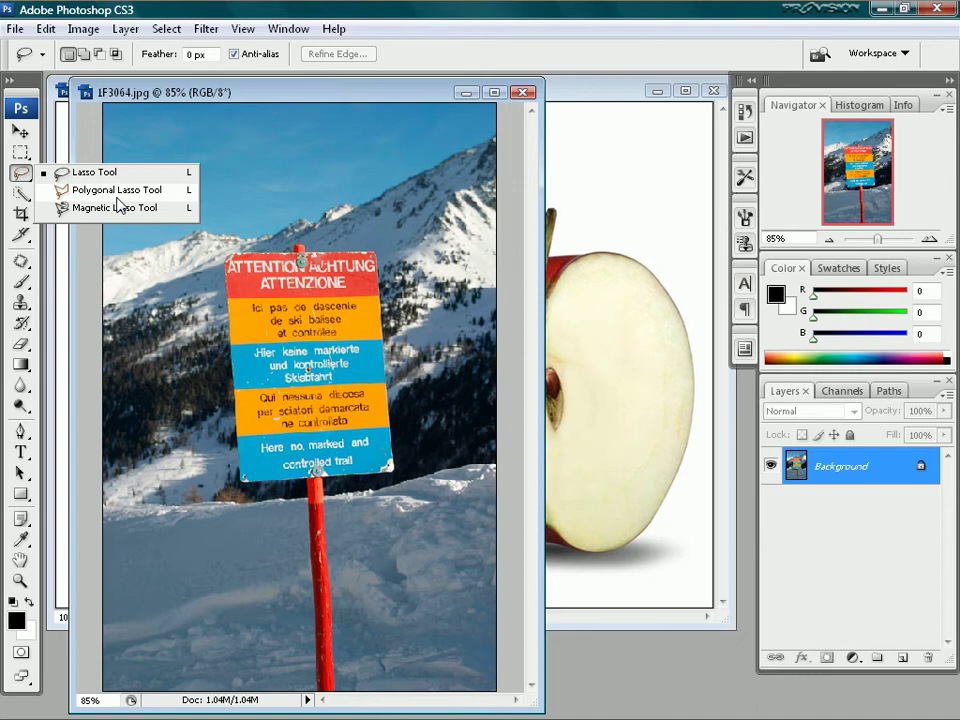
left_click(116, 190)
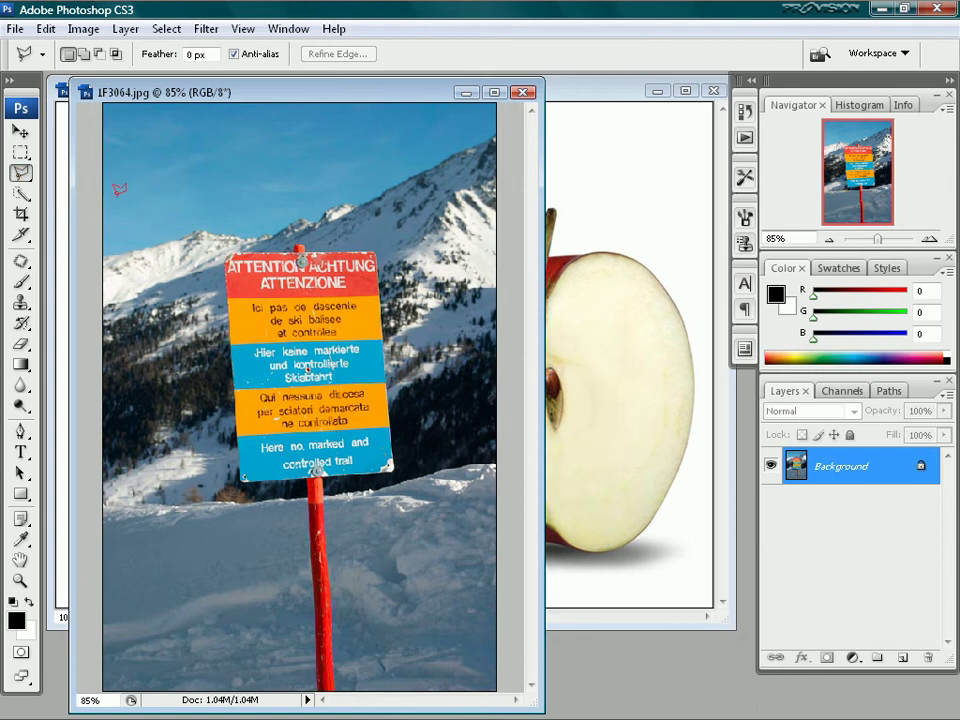
left_click(254, 249)
left_click(379, 252)
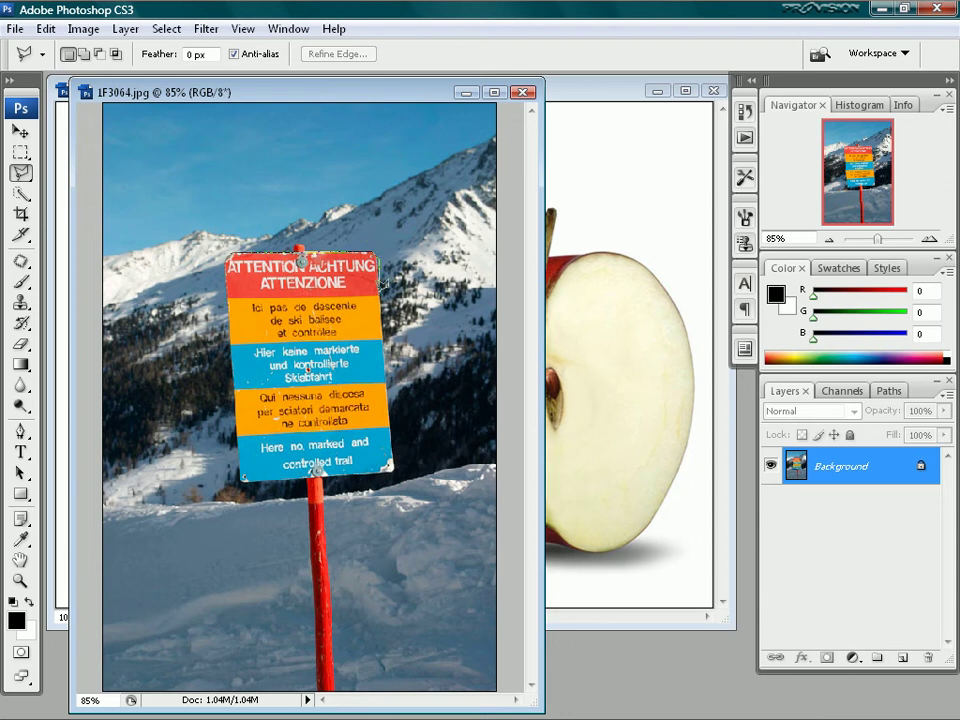
left_click(392, 465)
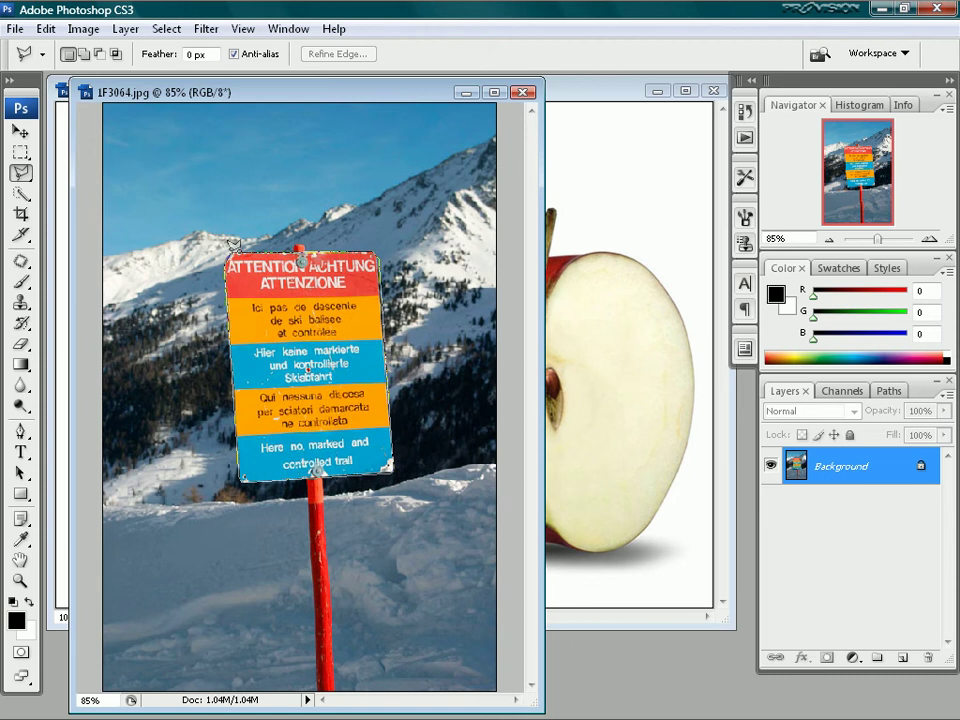
left_click(233, 244)
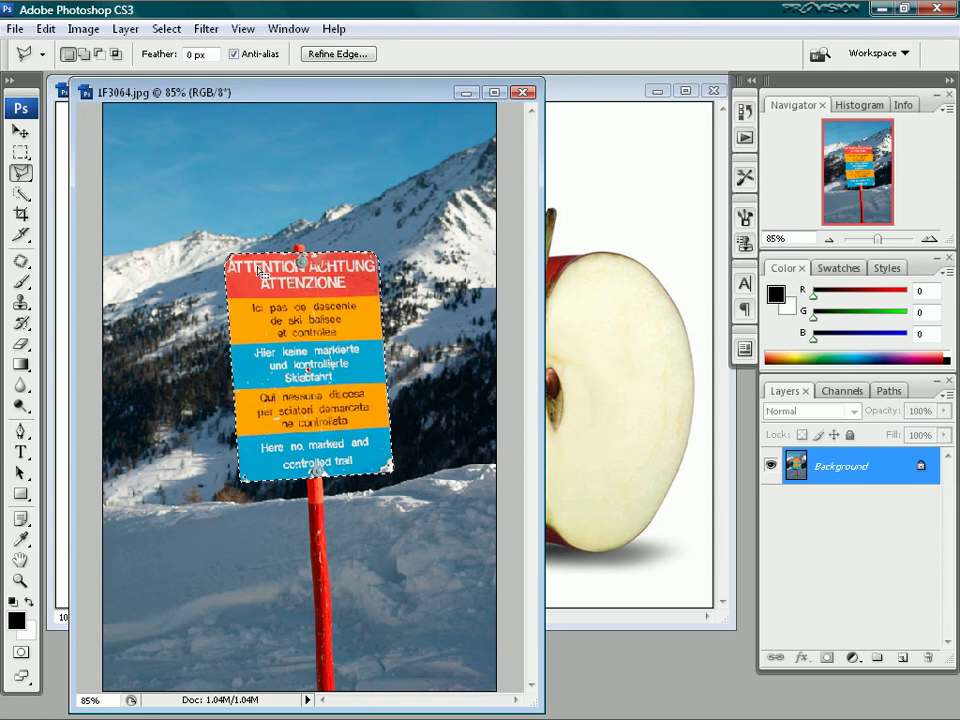
key("ctrl+d")
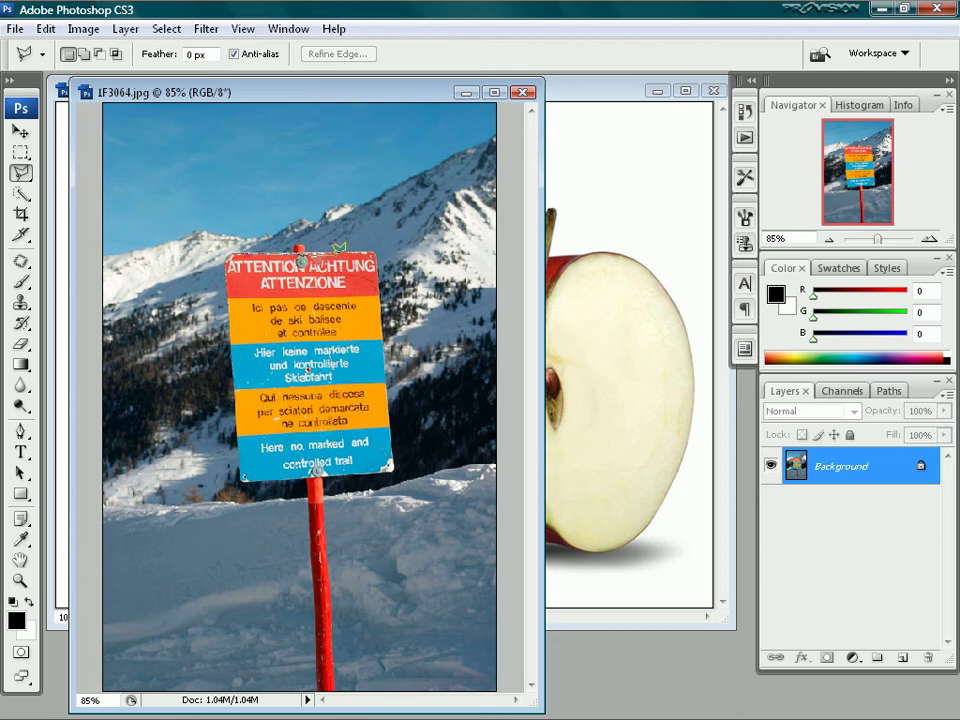
Outline the warning sign again with straight Polygonal Lasso segments from corner to corner, and deselect it
left_click(368, 245)
left_click(390, 468)
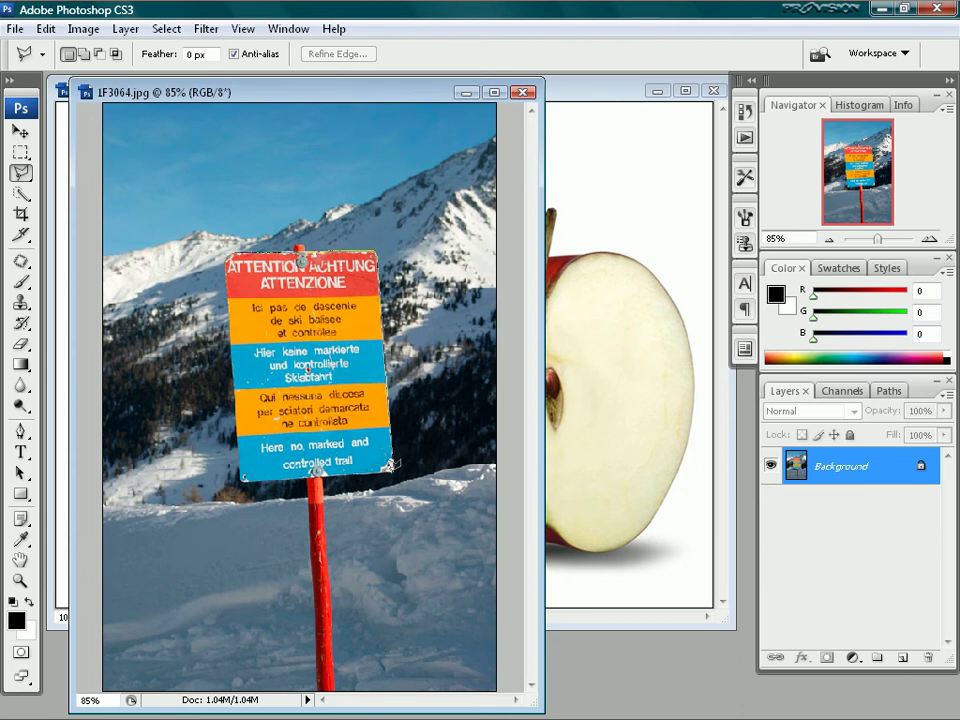
left_click(242, 471)
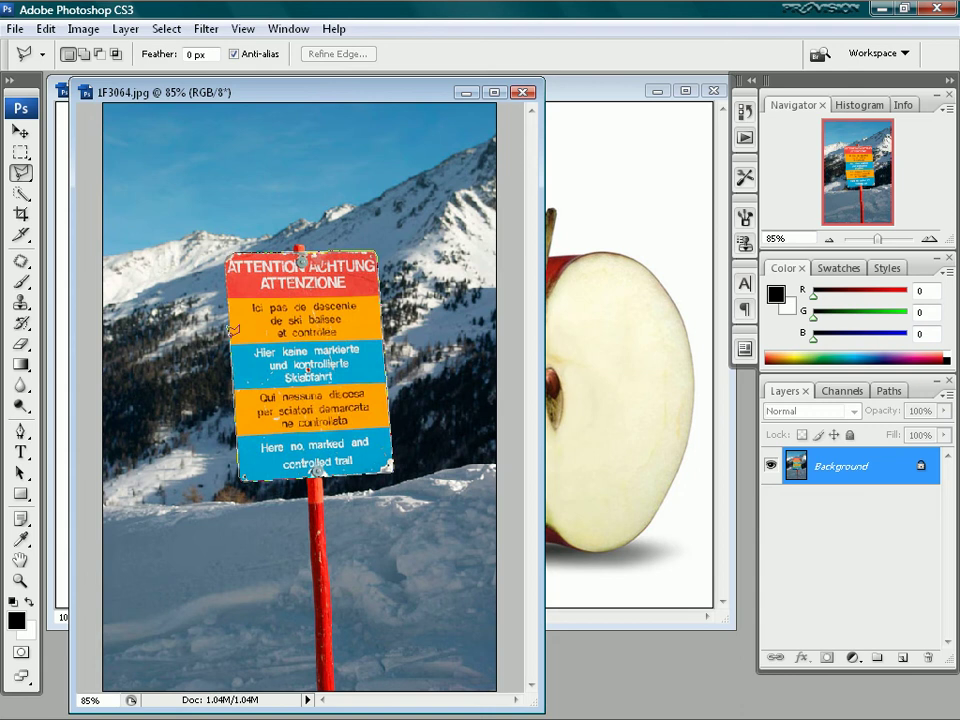
left_click(229, 258)
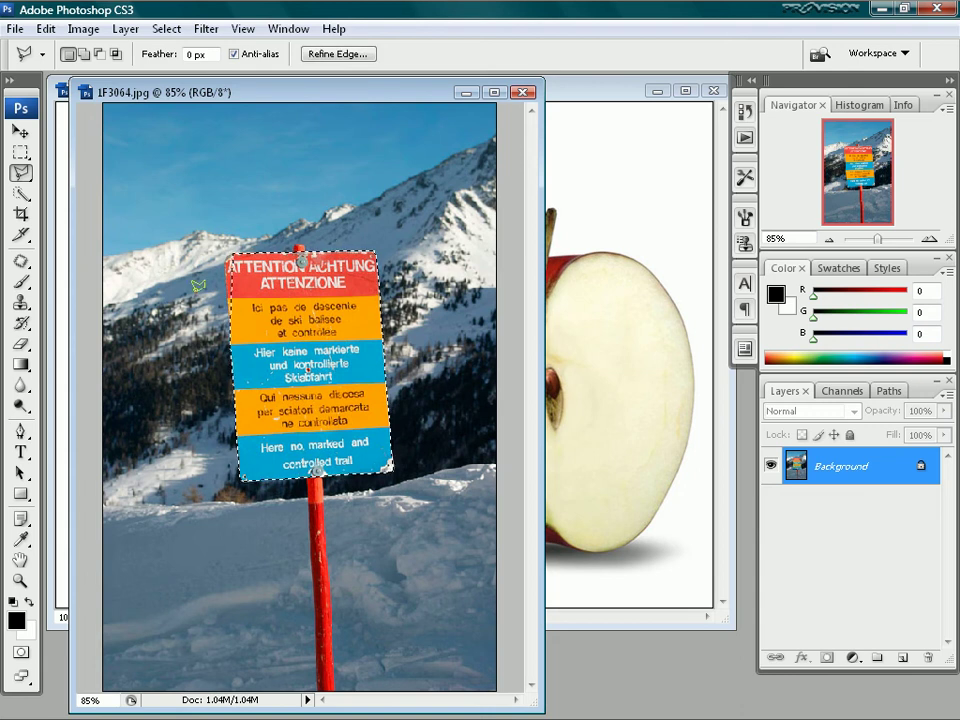
key("ctrl+d")
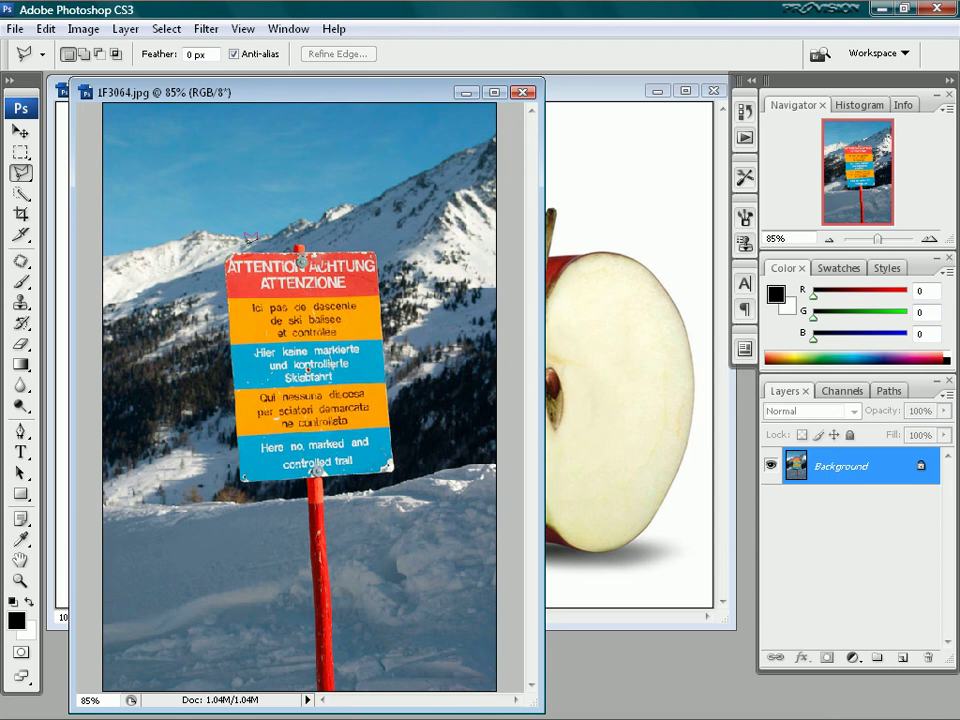
Trace the warning sign's edges once more with the Polygonal Lasso and discard the unfinished outline
left_click(229, 252)
left_click(368, 252)
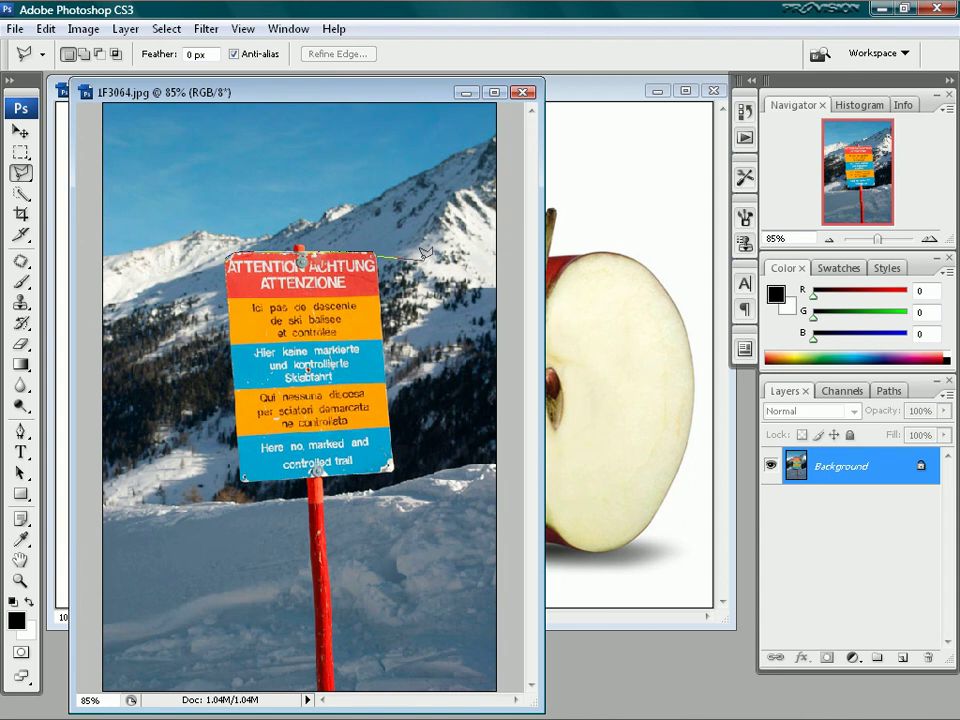
left_click(389, 465)
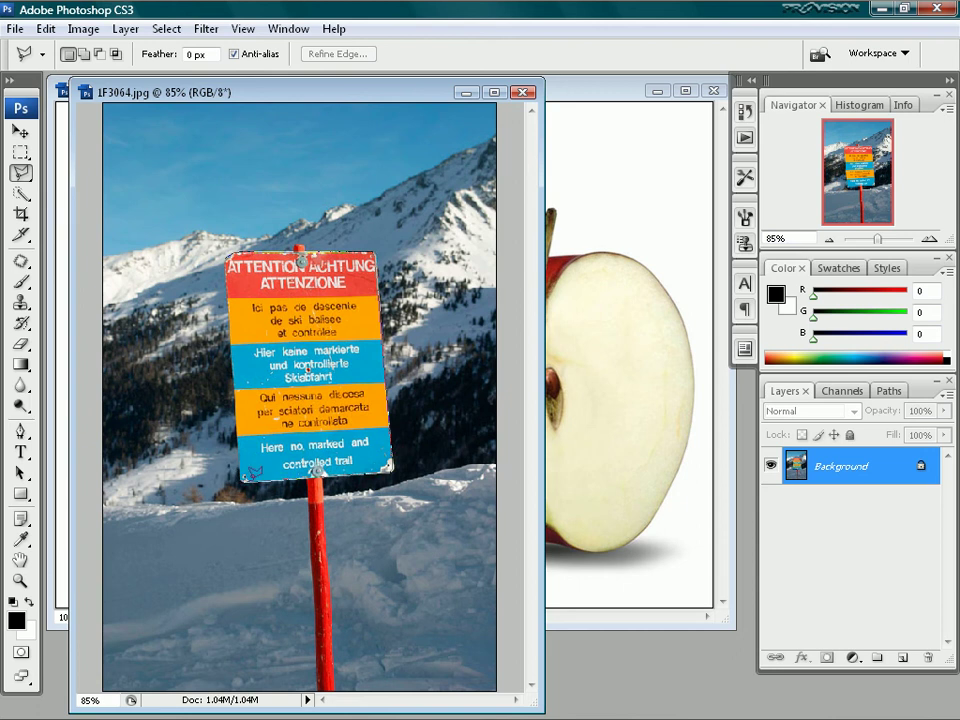
left_click(250, 476)
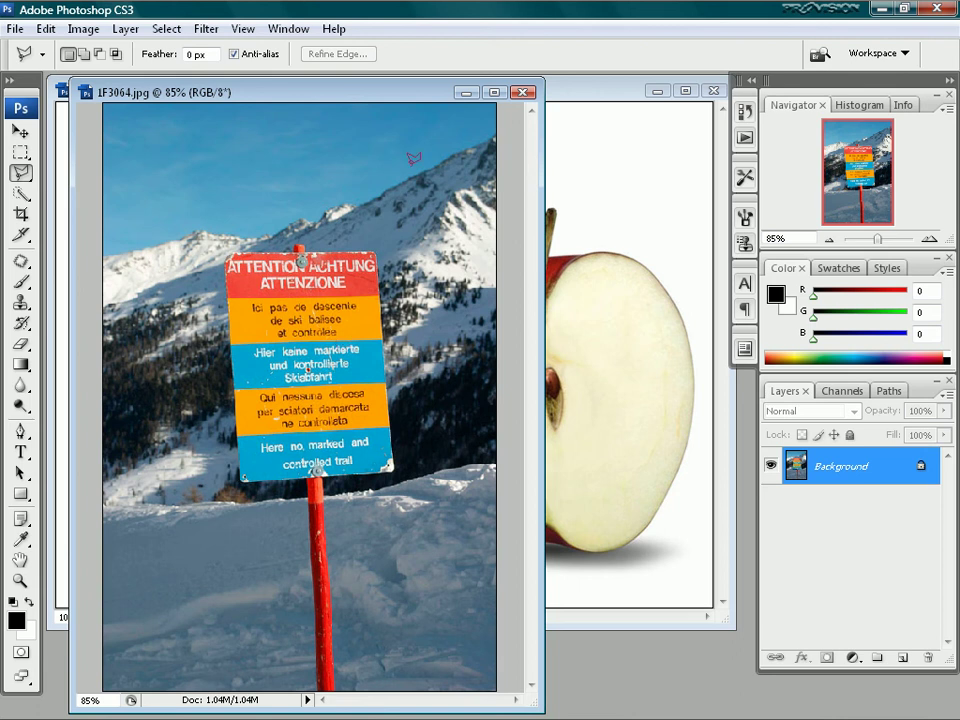
Deselect the seeds in 2F0124.jpg and select the whole red apple with its leaf and stem using the Magnetic Lasso Tool
left_click(578, 97)
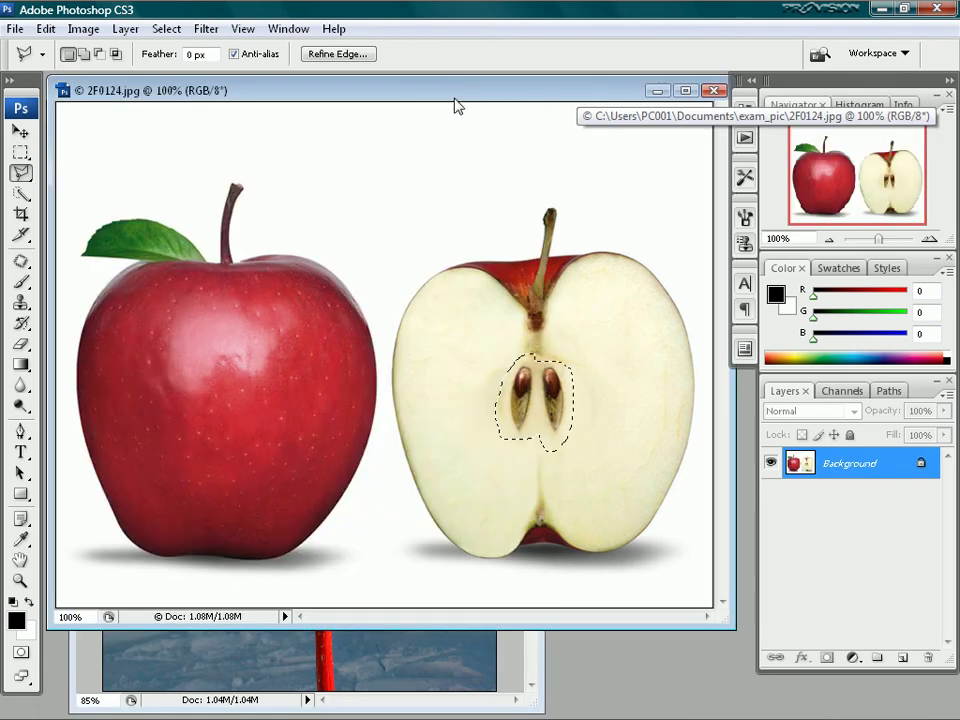
key("ctrl+d")
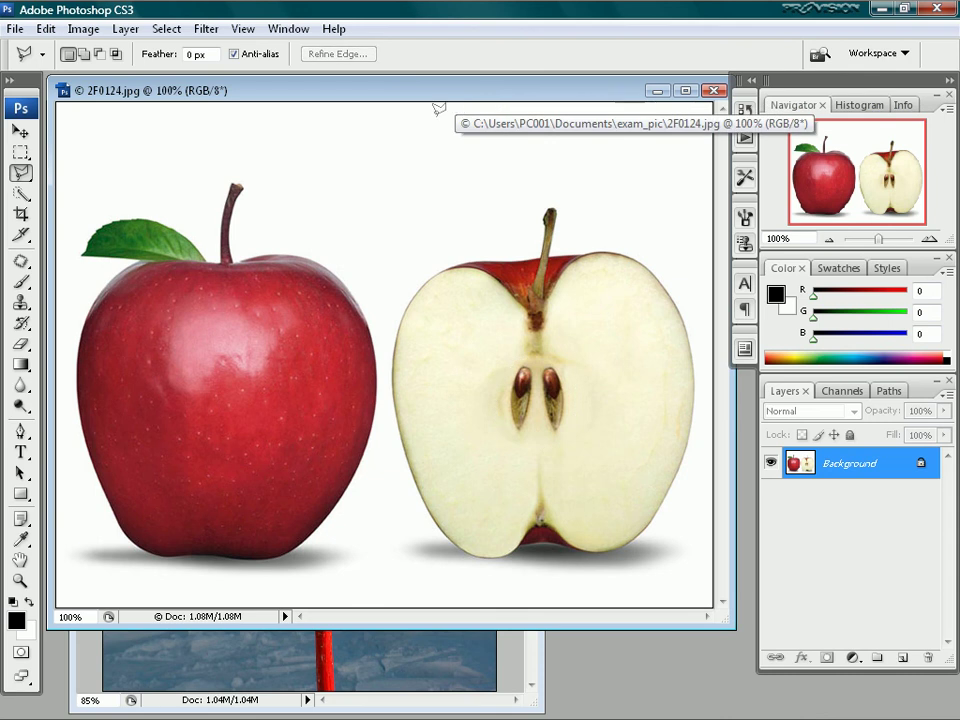
left_click(20, 172)
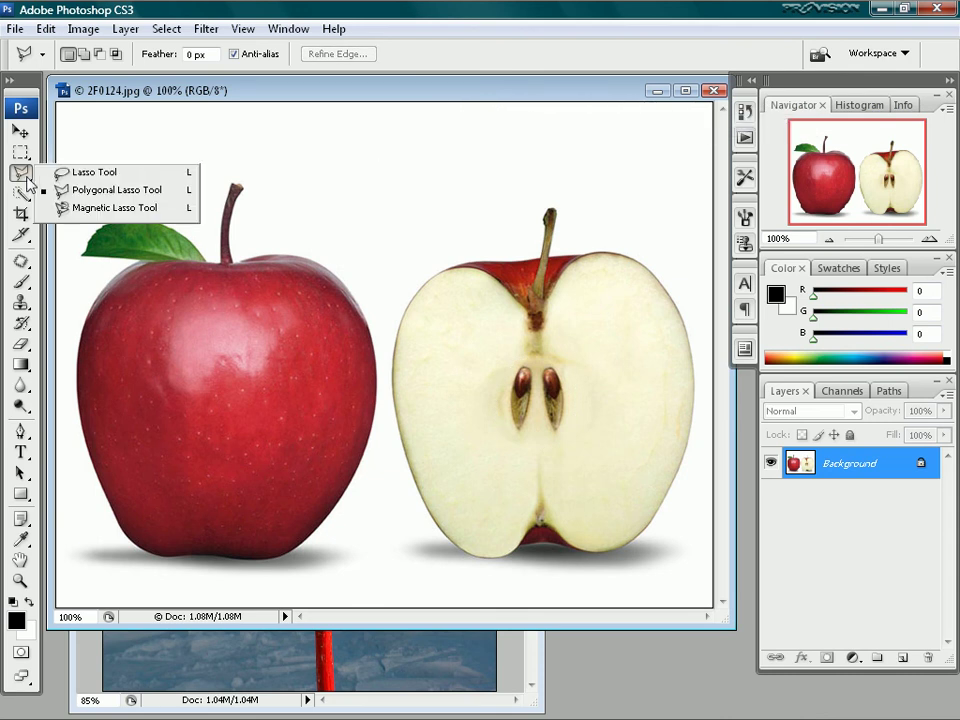
left_click(116, 214)
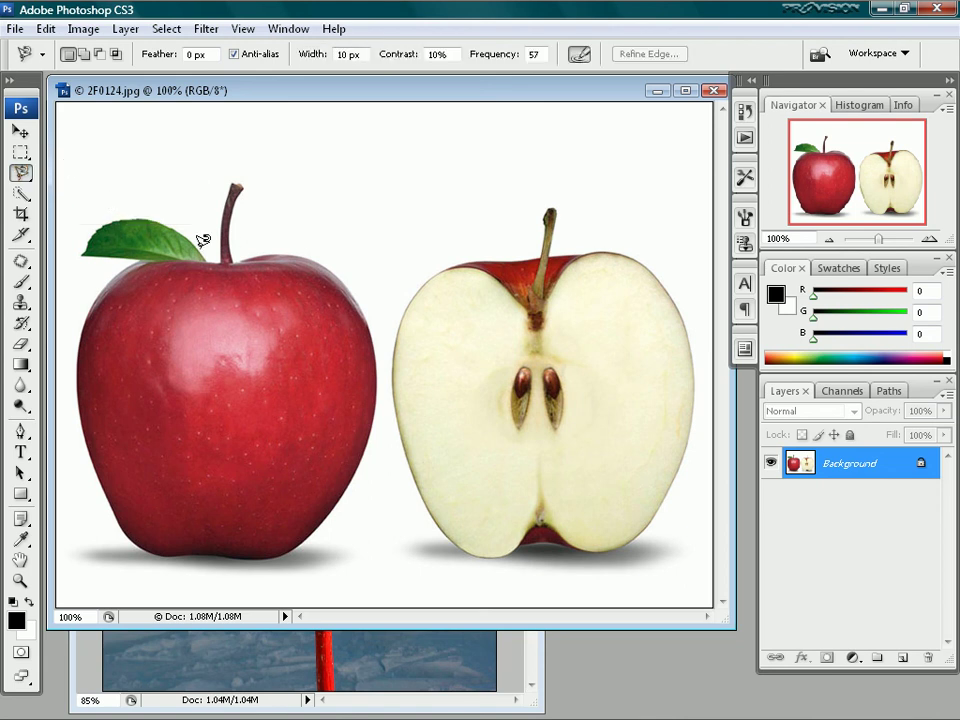
left_click(81, 250)
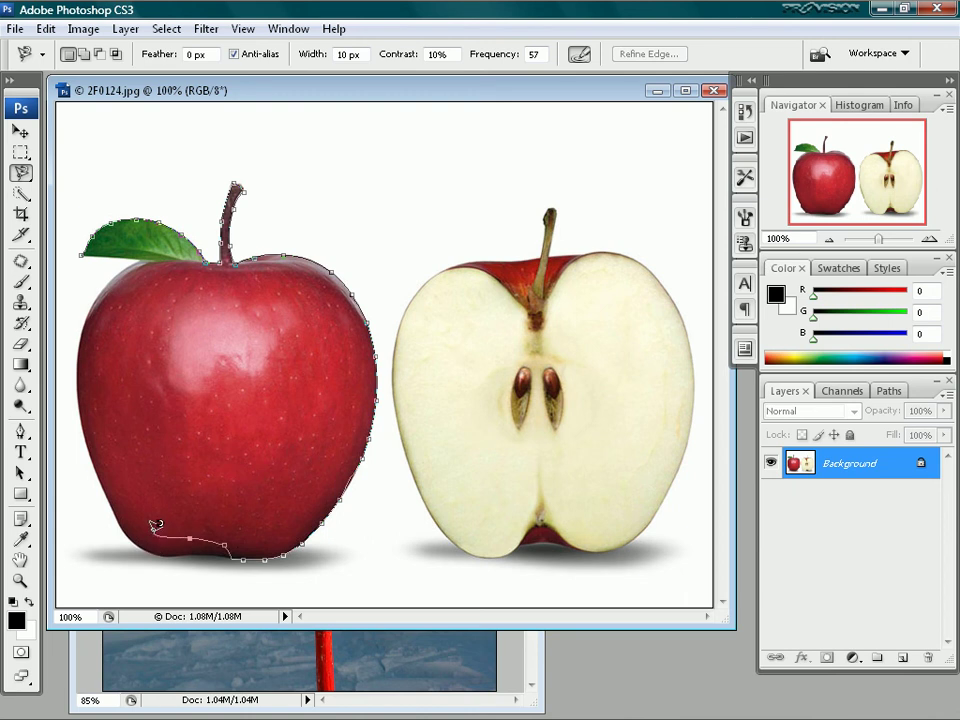
key("BackSpace")
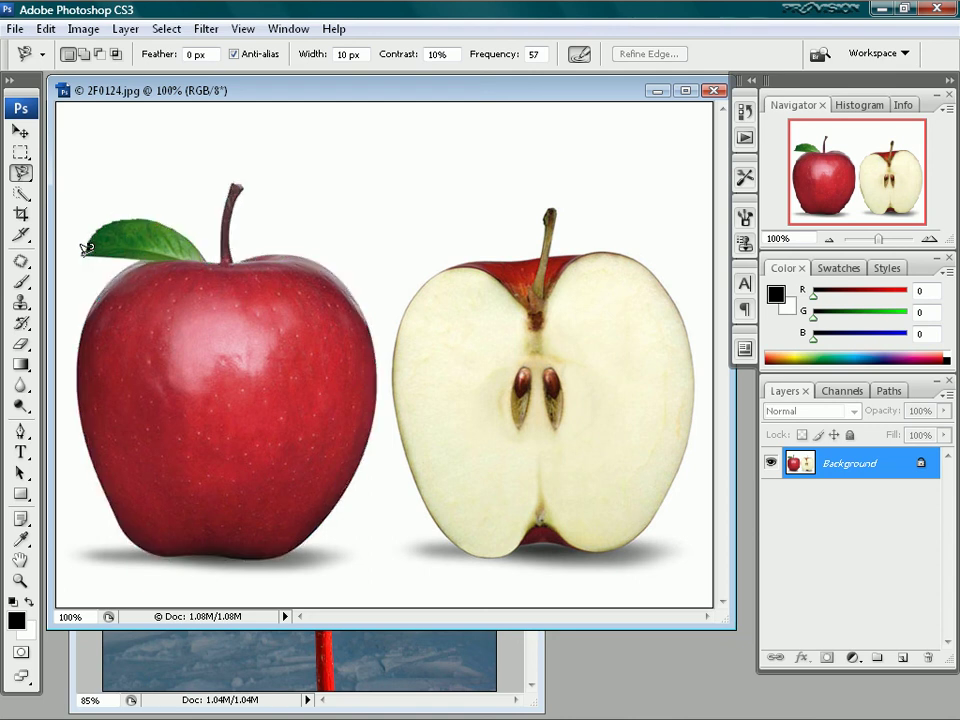
left_click(86, 246)
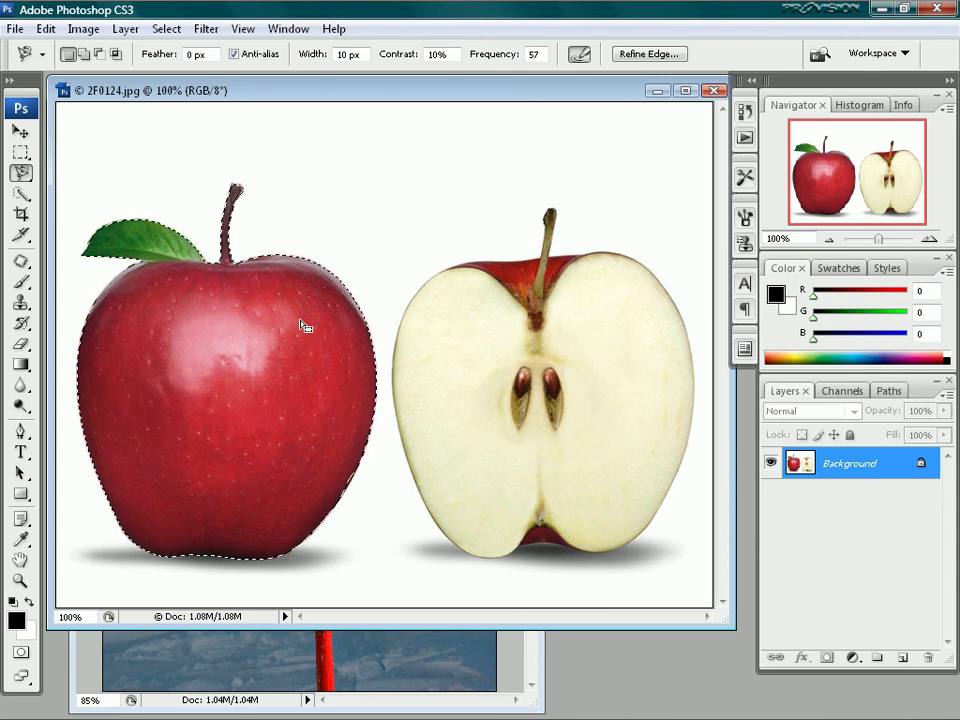
Switch back to the freehand Lasso Tool with the whole apple selected
right_click(22, 174)
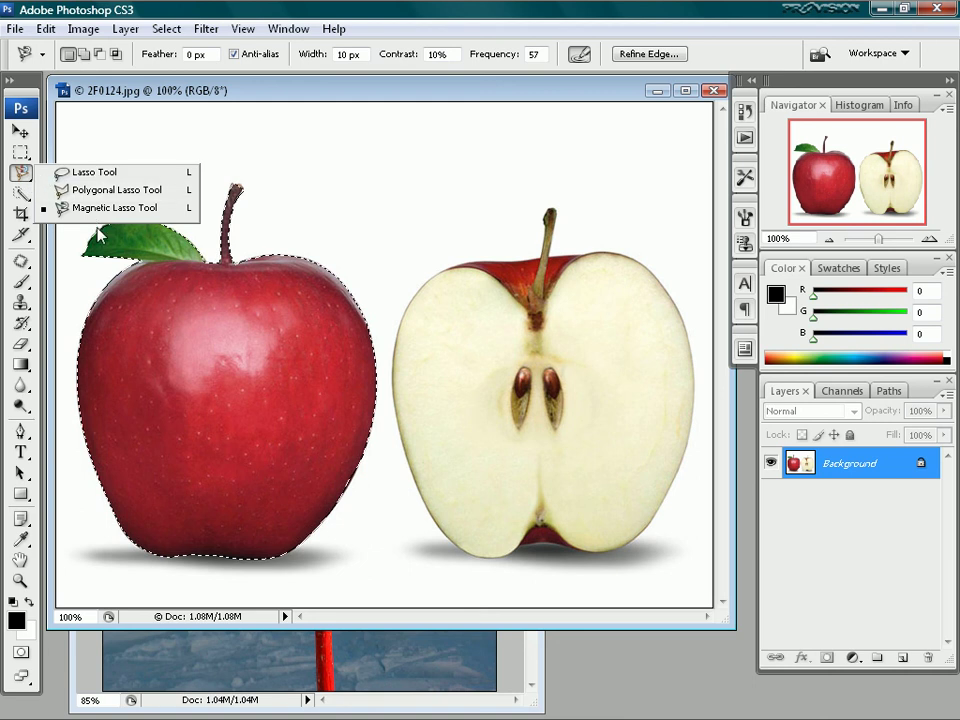
left_click(101, 177)
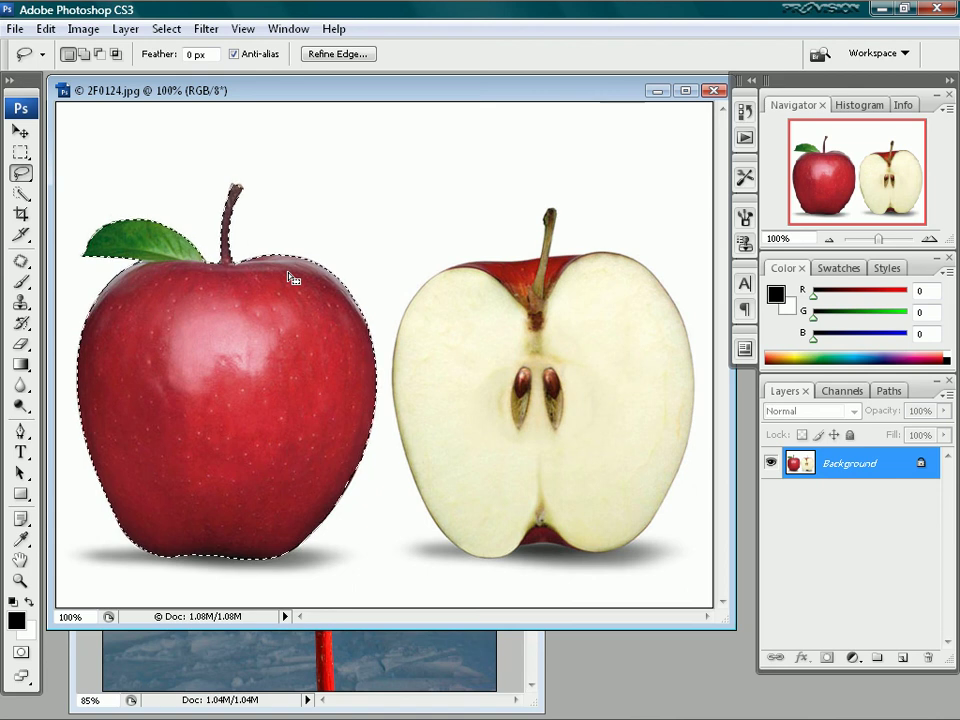